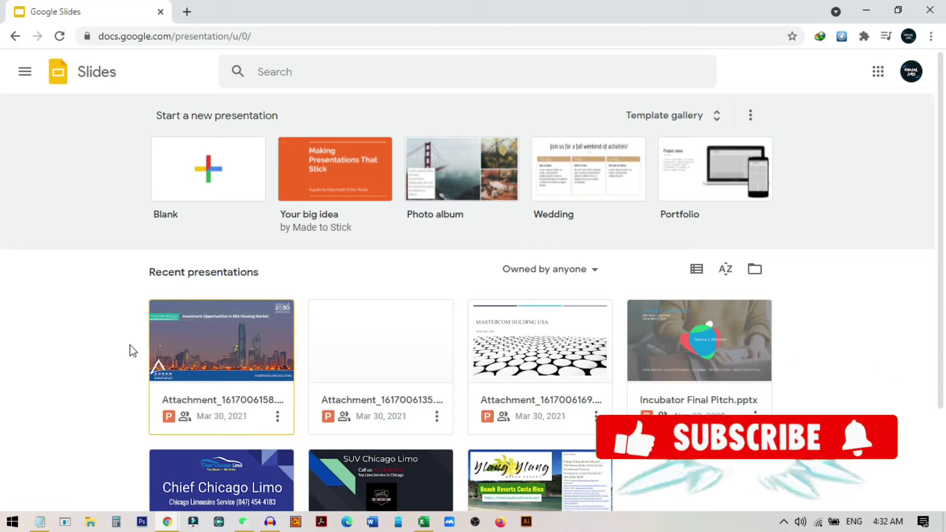
# Step: Start a blank presentation and dismiss the themes panel, leaving the empty title slide
pyautogui.click(206, 178)
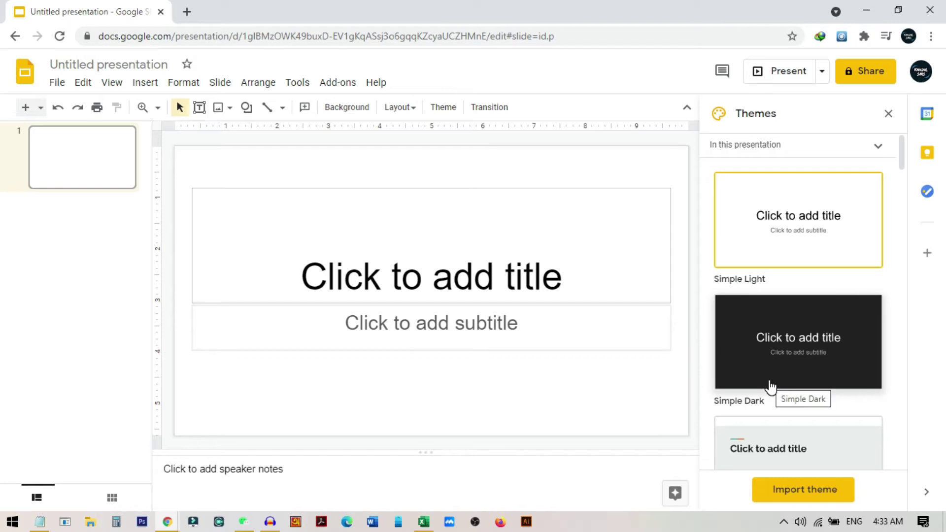
pyautogui.click(545, 281)
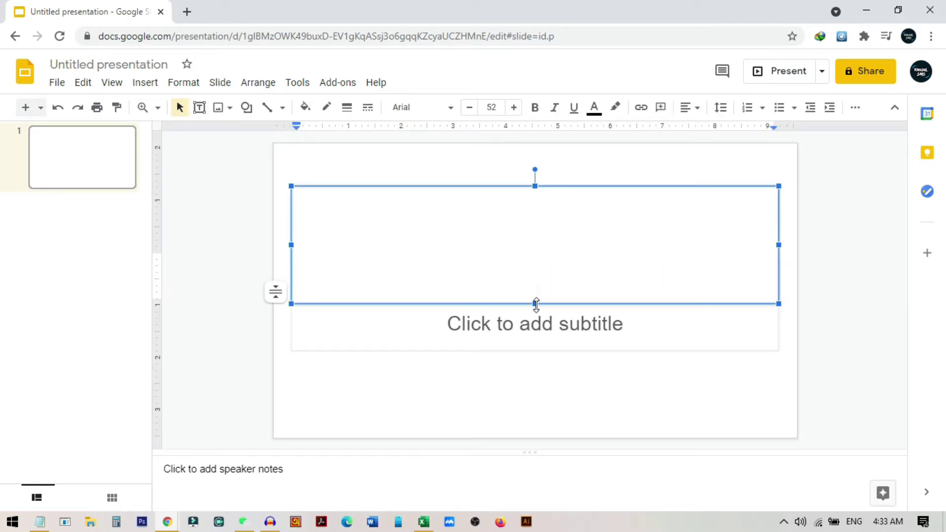
# Step: Delete the subtitle placeholder and type SUBSCRIBE into the title box
pyautogui.click(549, 347)
pyautogui.press('Delete')
pyautogui.click(535, 282)
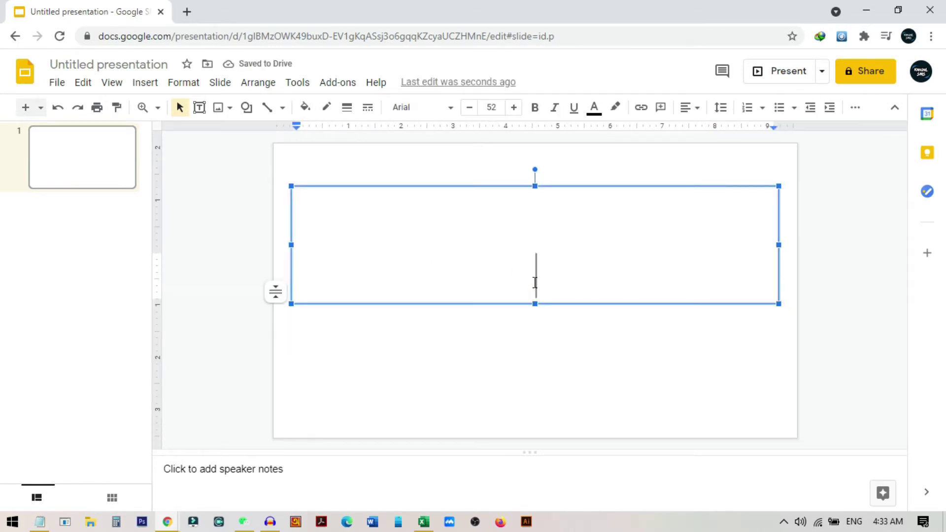
pyautogui.write('SUBSCRIBE')
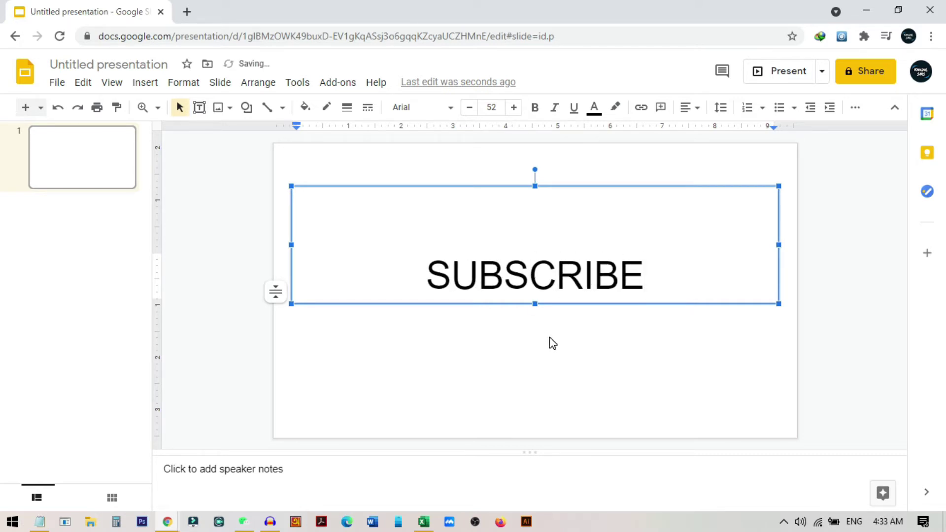
# Step: Reselect the SUBSCRIBE text box as a whole object
pyautogui.click(549, 338)
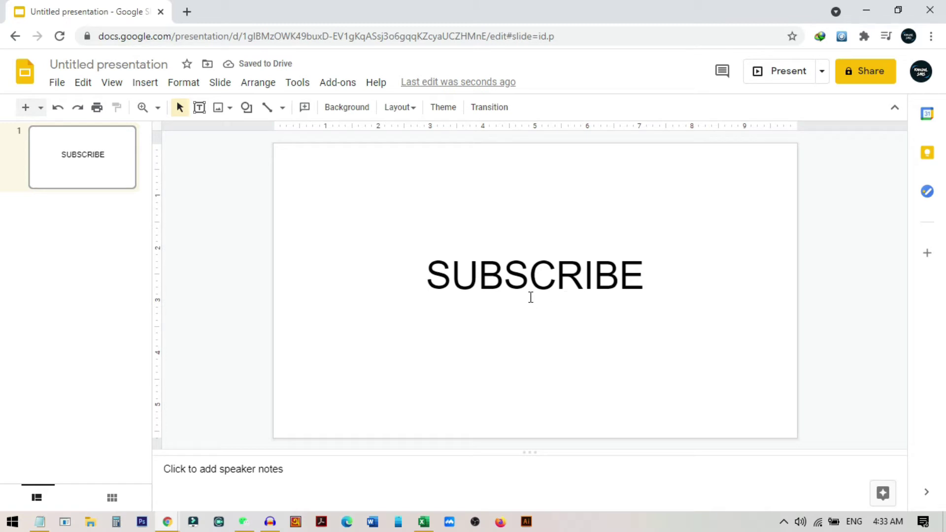
pyautogui.click(557, 295)
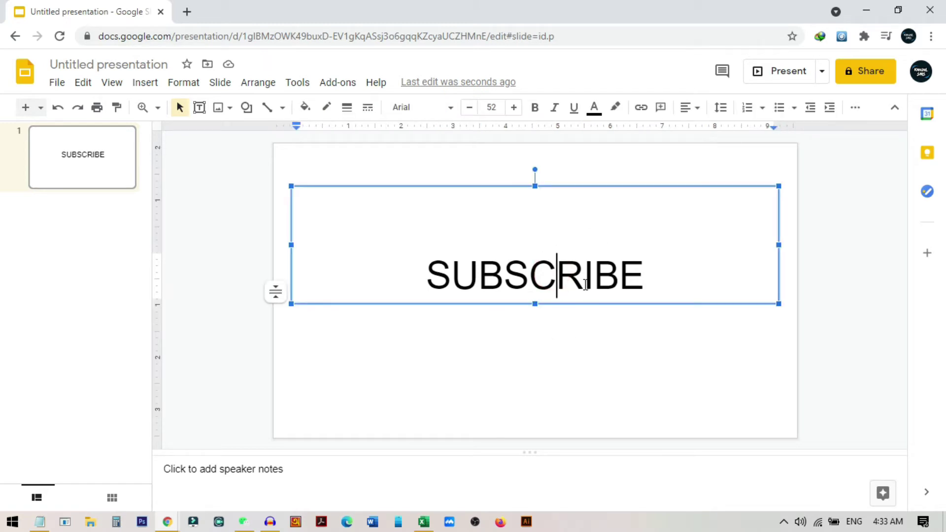
pyautogui.click(567, 302)
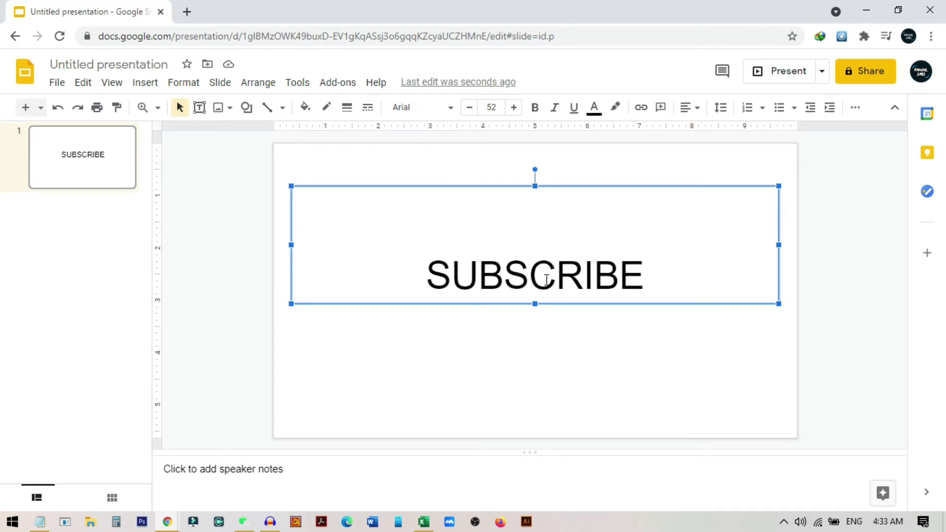
# Step: Pull the SUBSCRIBE box's top edge down so it fits snugly around the word
pyautogui.moveTo(534, 186); pyautogui.dragTo(536, 257)
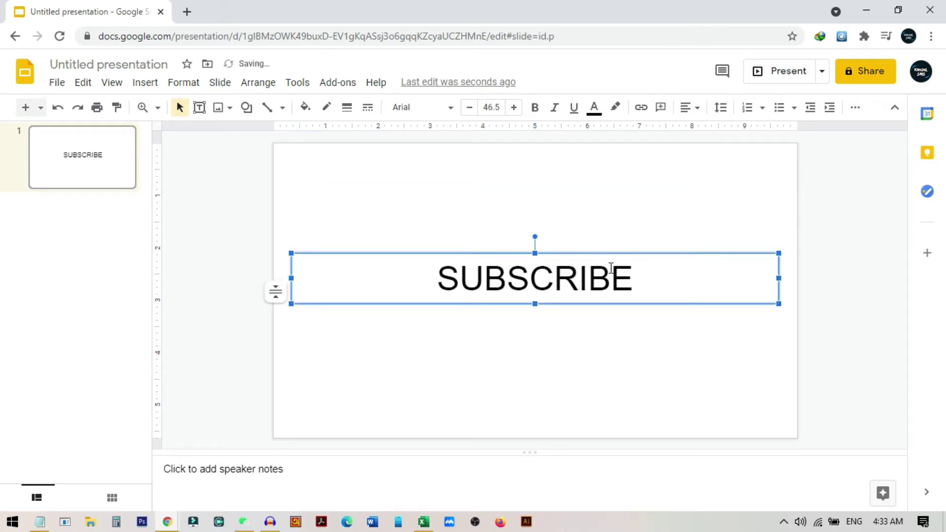
pyautogui.click(850, 113)
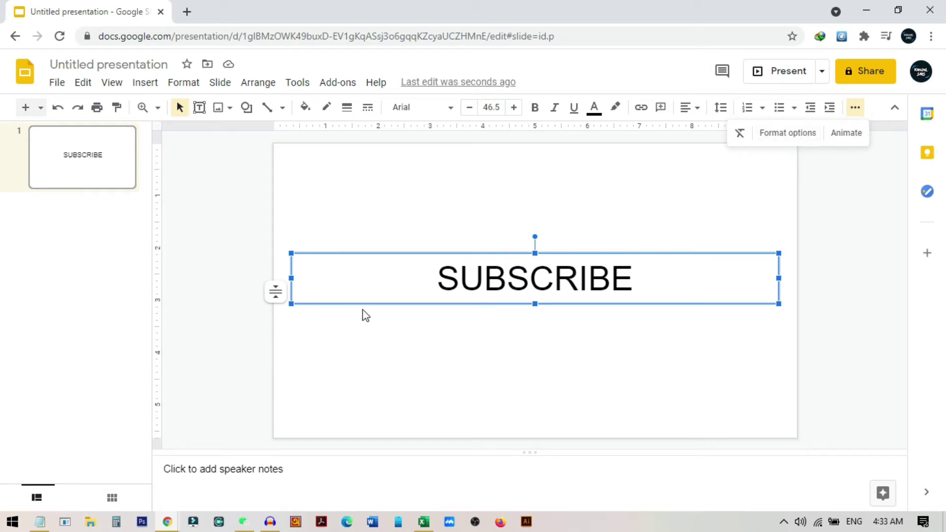
pyautogui.rightClick(505, 280)
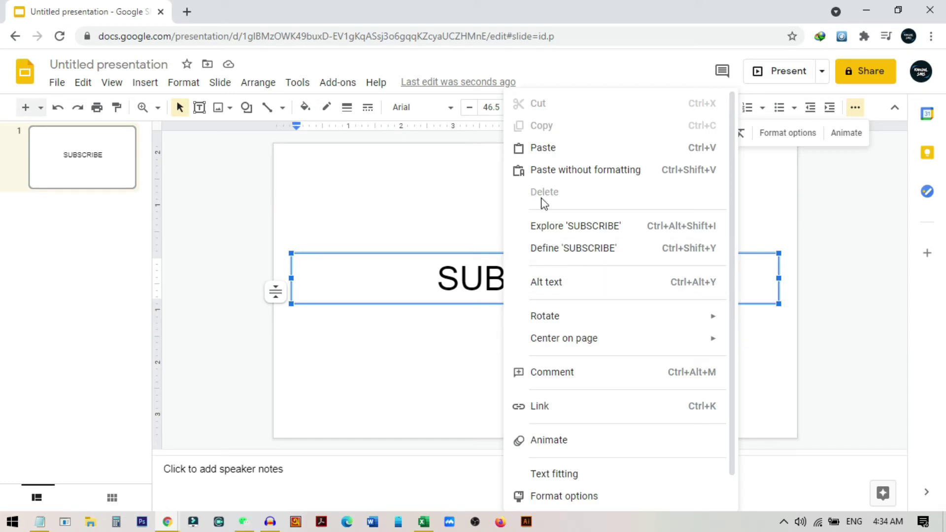
# Step: Open Format options for the SUBSCRIBE box and enable Drop shadow
pyautogui.click(562, 496)
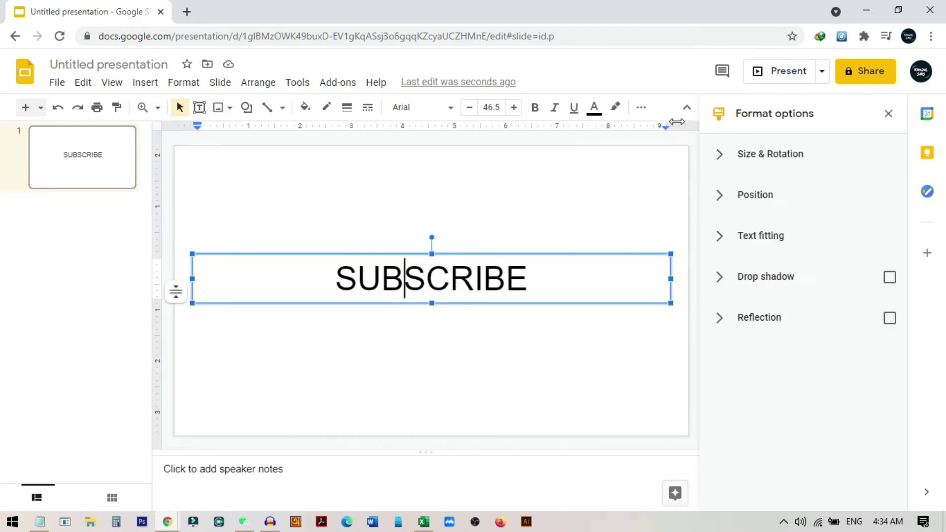
pyautogui.click(641, 108)
pyautogui.click(654, 331)
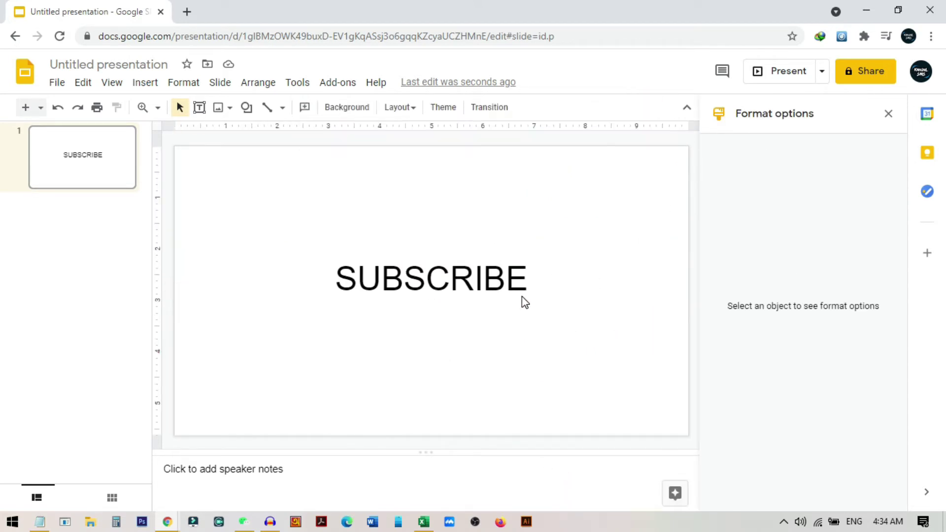
pyautogui.click(497, 290)
pyautogui.click(508, 305)
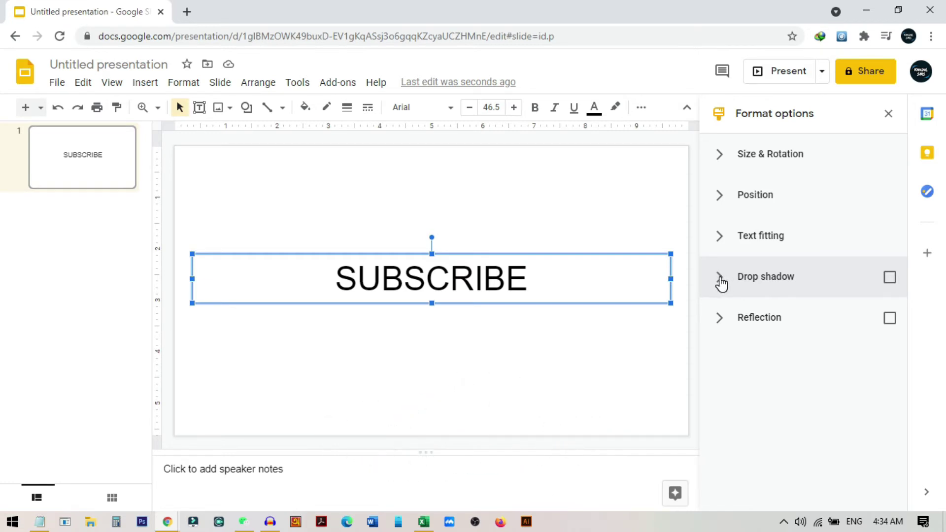
pyautogui.click(721, 284)
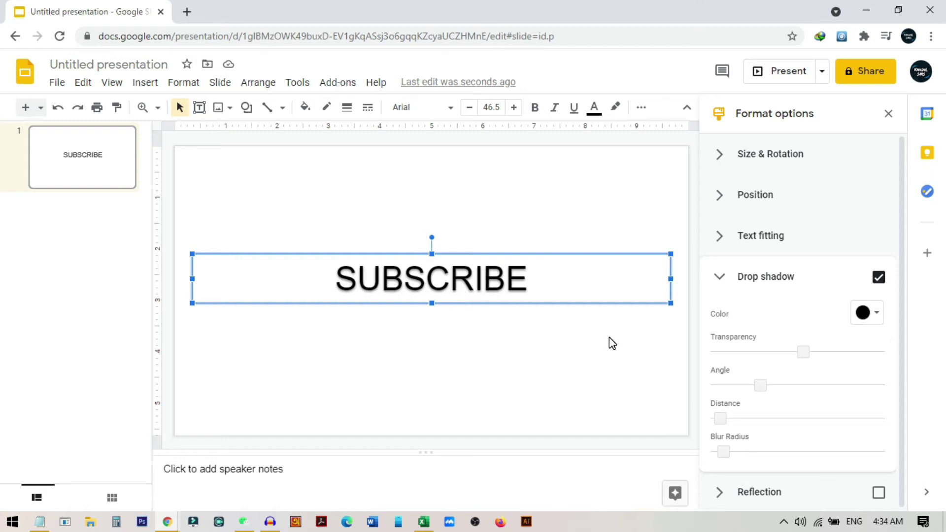
# Step: Make the drop shadow red and tilt its angle to 81°
pyautogui.click(877, 316)
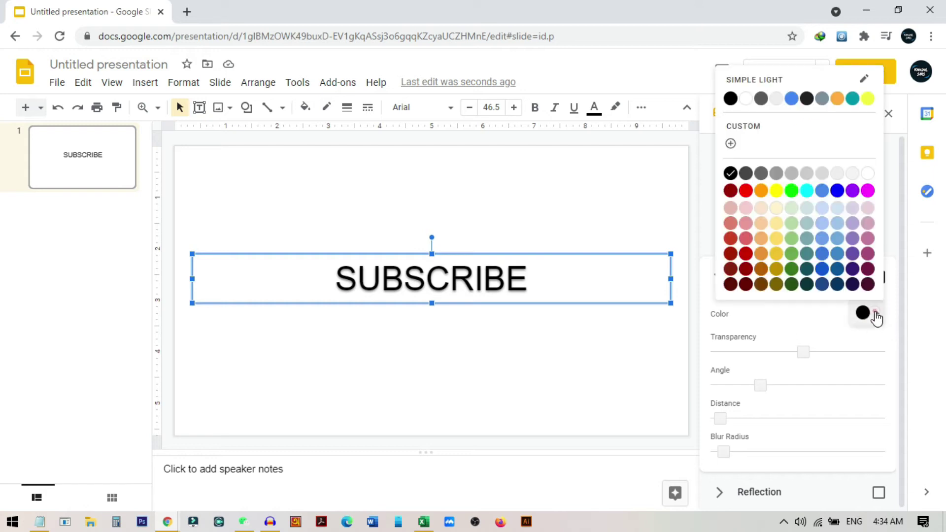
pyautogui.click(746, 192)
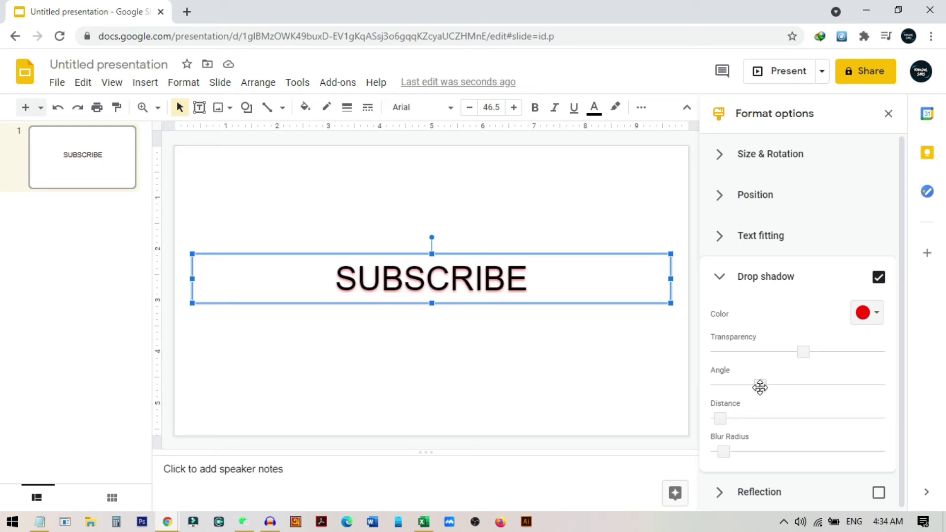
pyautogui.moveTo(760, 385); pyautogui.dragTo(745, 386)
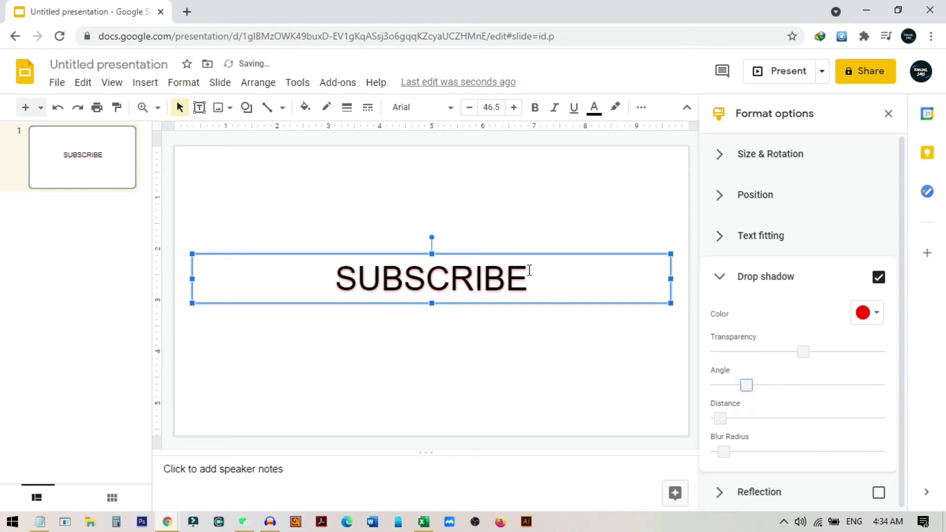
# Step: Increase the shadow distance, set its angle to 77° and transparency just under 56%
pyautogui.moveTo(720, 418); pyautogui.dragTo(729, 418)
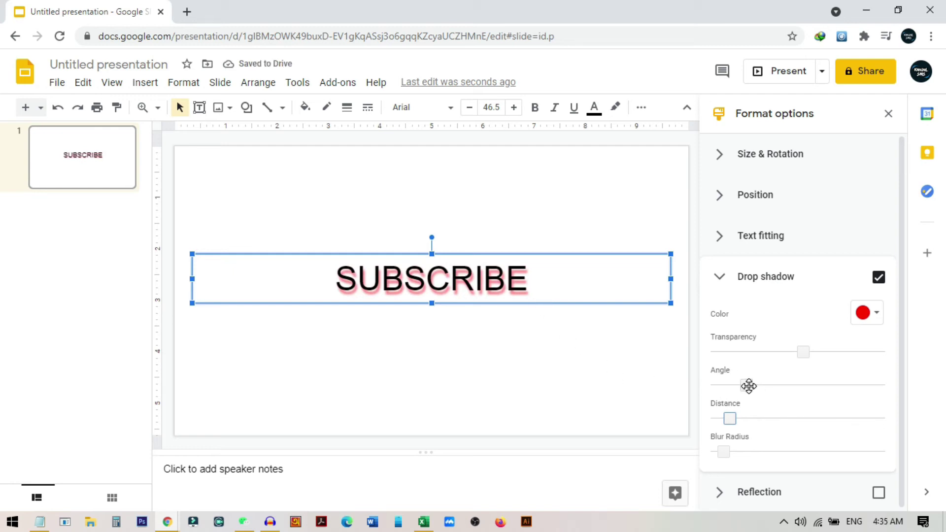
pyautogui.moveTo(747, 386); pyautogui.dragTo(742, 386)
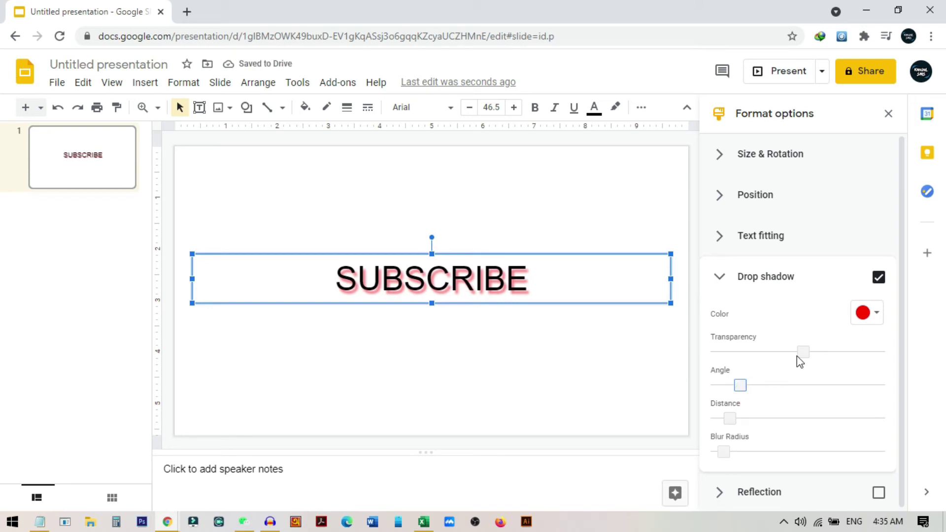
pyautogui.moveTo(803, 351); pyautogui.dragTo(675, 361)
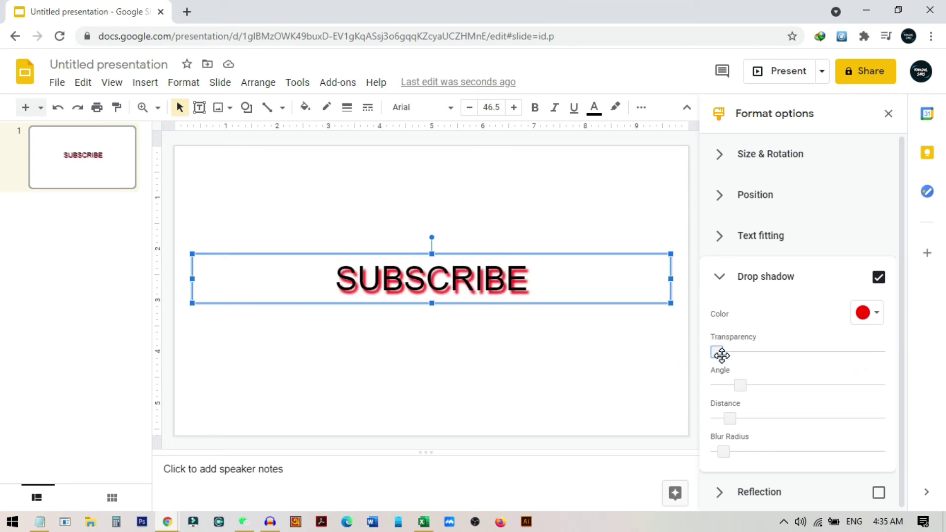
pyautogui.moveTo(718, 353); pyautogui.dragTo(821, 354)
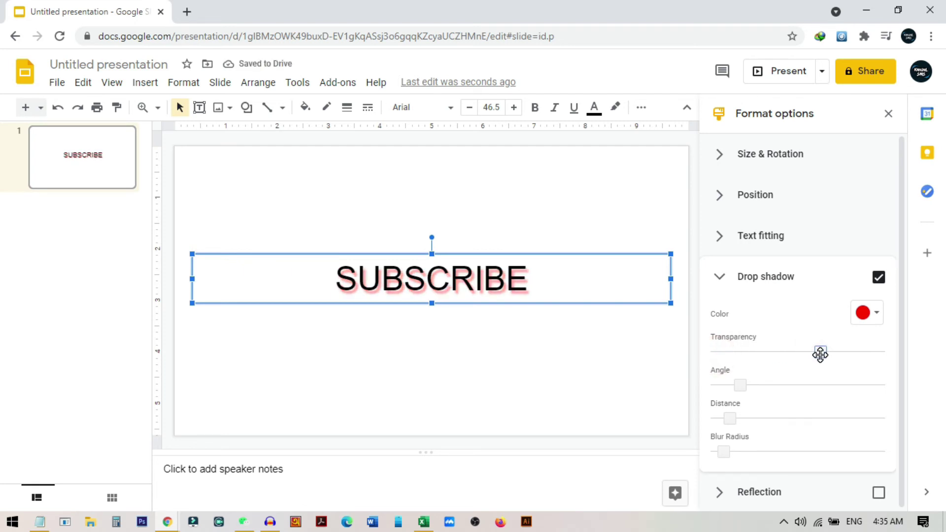
pyautogui.moveTo(821, 353); pyautogui.dragTo(805, 352)
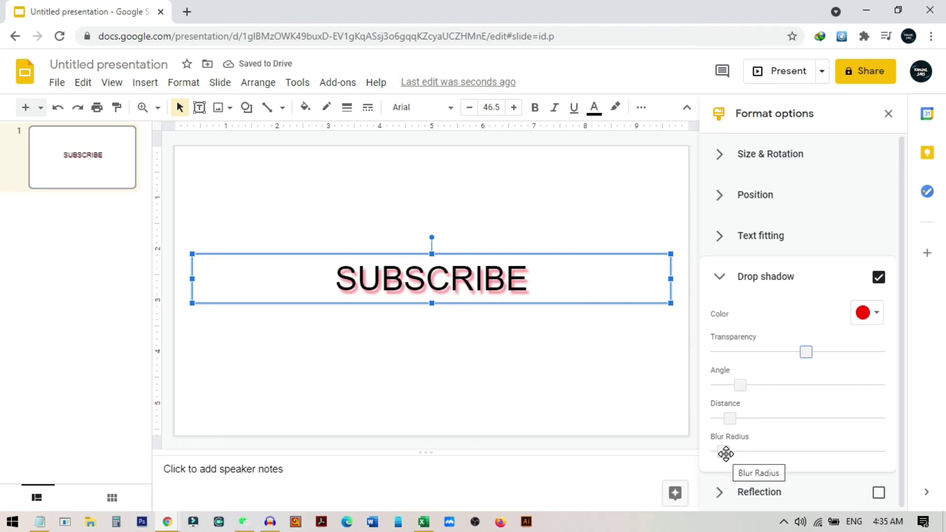
# Step: Blur the red shadow to a radius of 21 and preview the softened result
pyautogui.moveTo(726, 453); pyautogui.dragTo(751, 454)
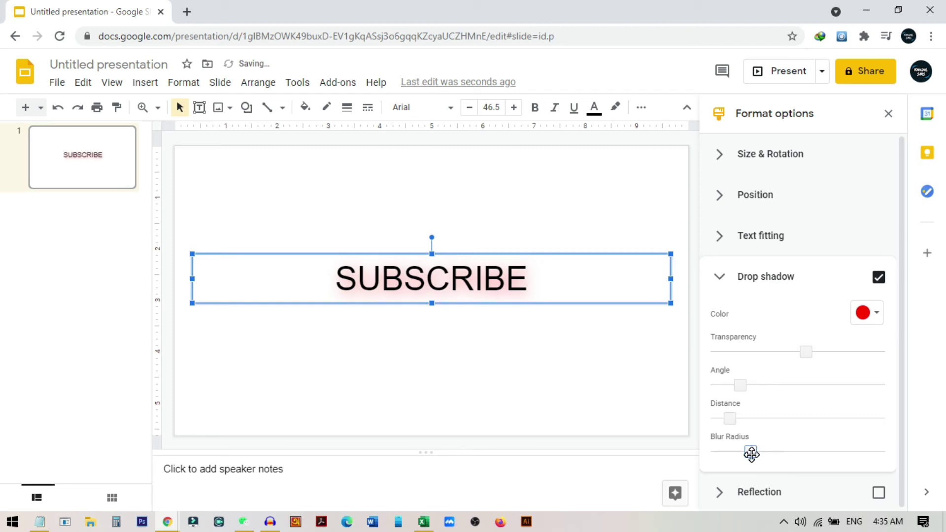
pyautogui.click(534, 251)
pyautogui.click(520, 289)
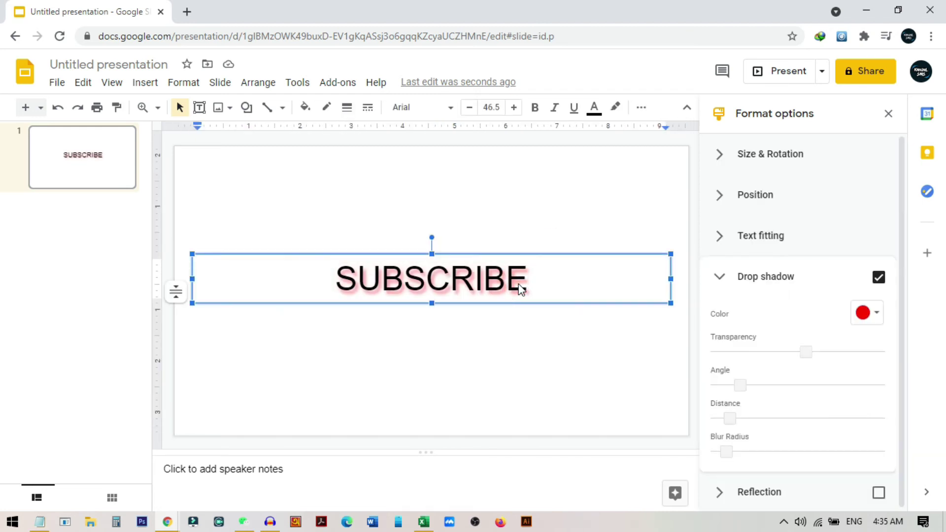
# Step: Enable Reflection with maximum size, zero distance and raised transparency
pyautogui.click(506, 305)
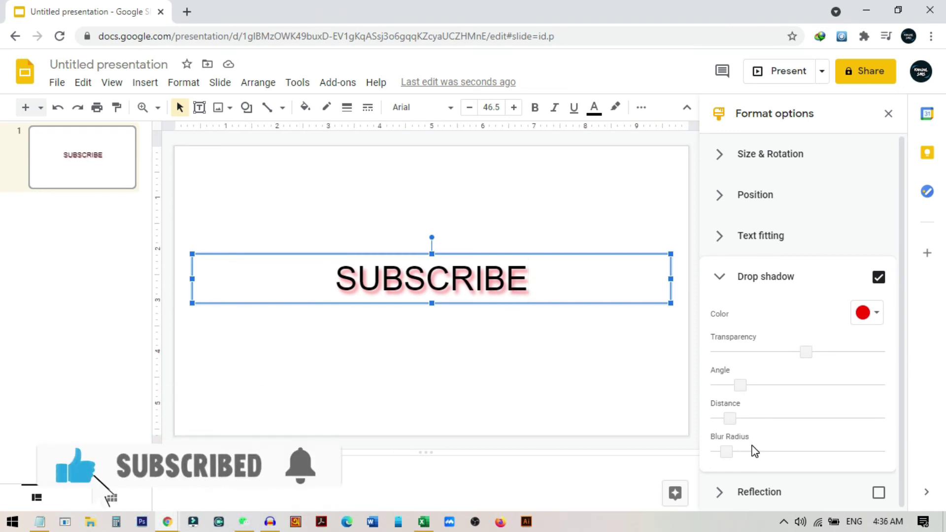
pyautogui.click(777, 490)
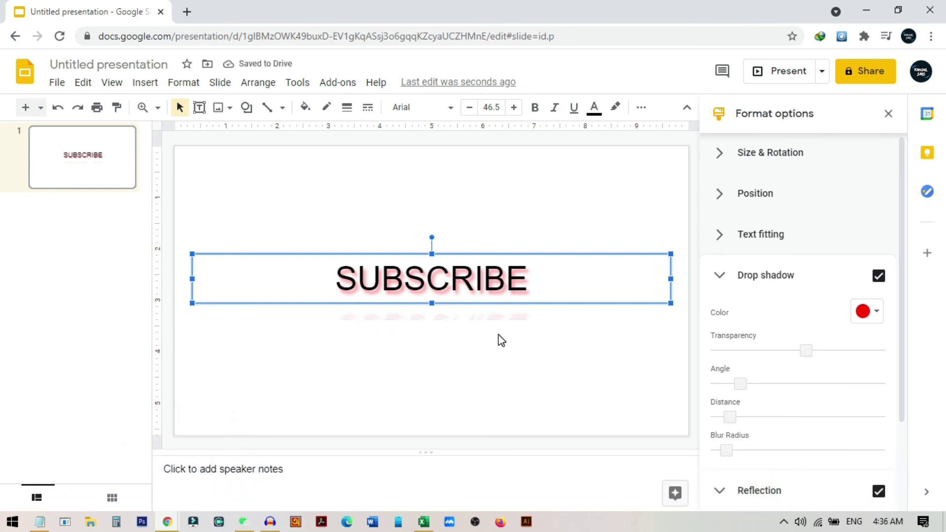
pyautogui.scroll(-3, 827, 438)
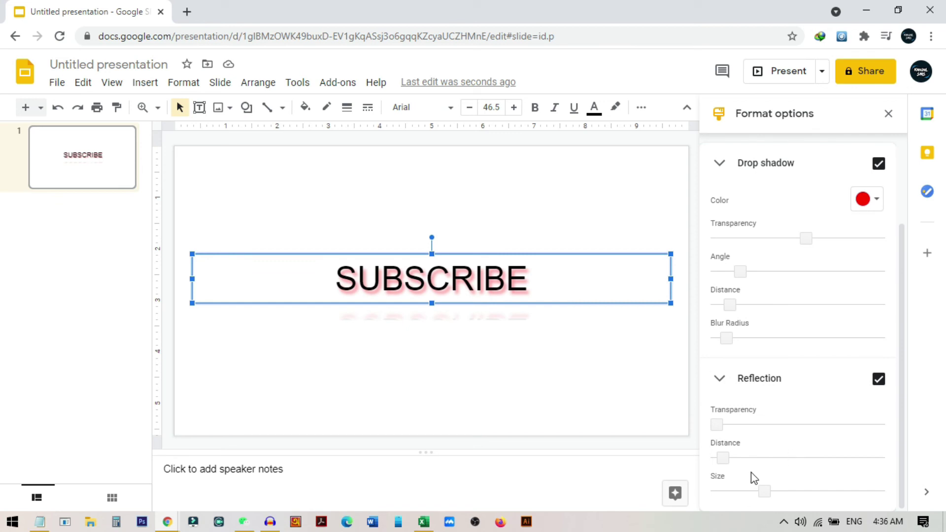
pyautogui.moveTo(764, 490); pyautogui.dragTo(885, 492)
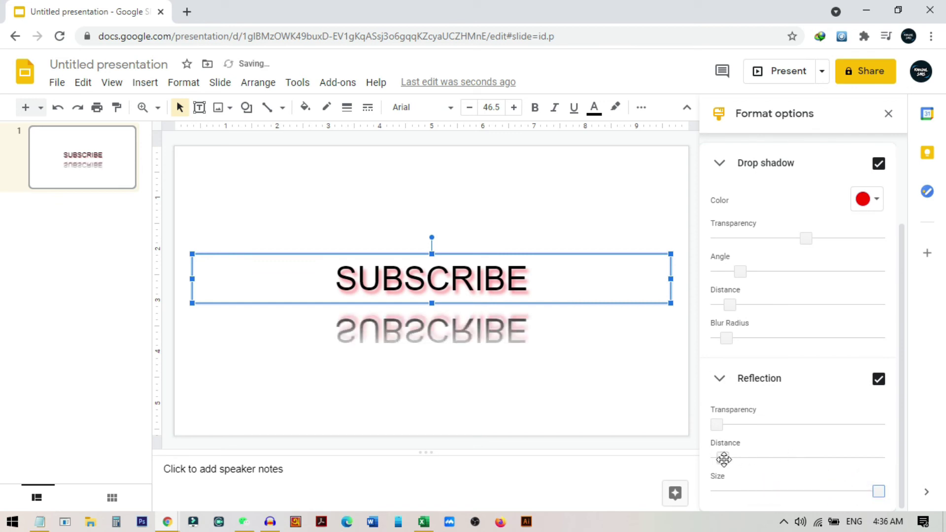
pyautogui.moveTo(723, 458); pyautogui.dragTo(682, 466)
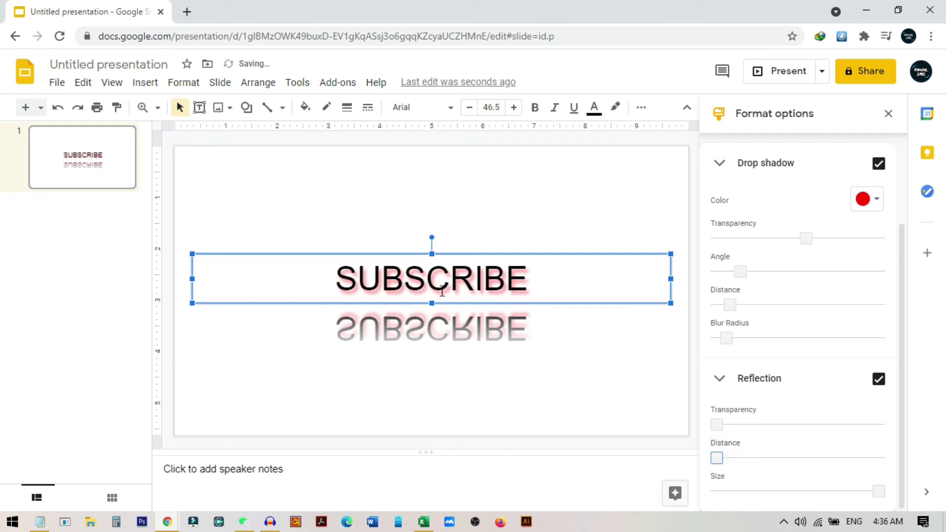
pyautogui.moveTo(717, 424); pyautogui.dragTo(786, 424)
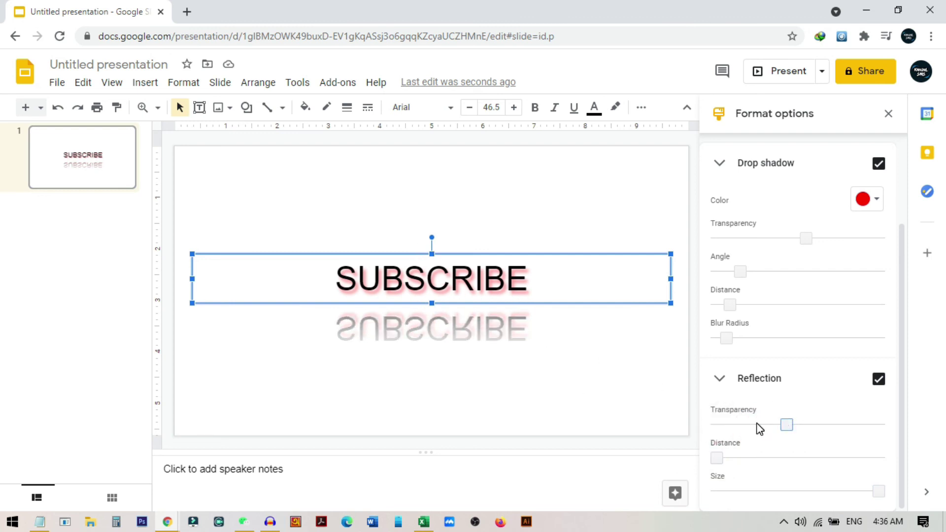